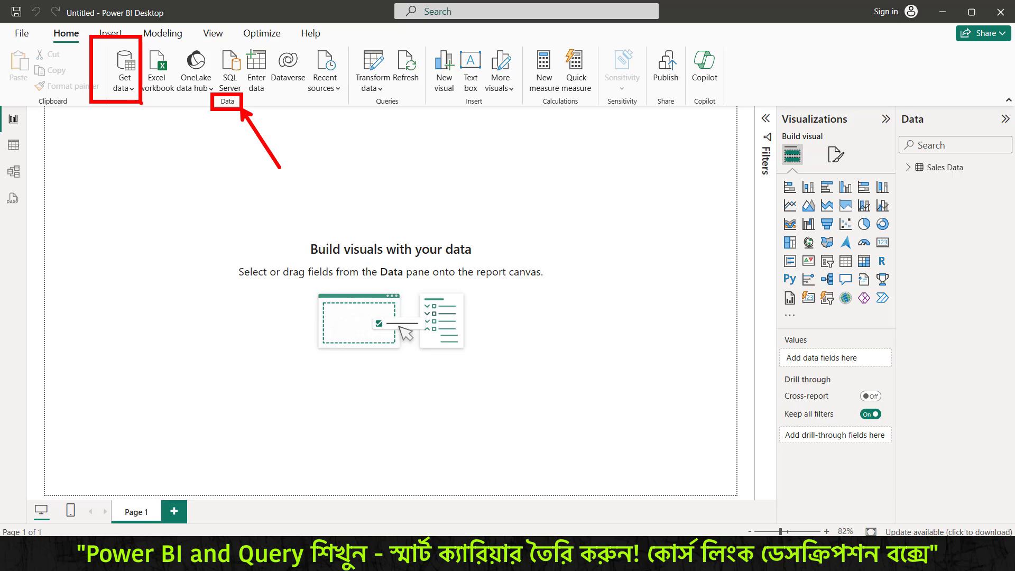
# Step: Import the Sales Data.txt file as a Text/CSV source and open it for transformation in Power Query
pyautogui.click(126, 77)
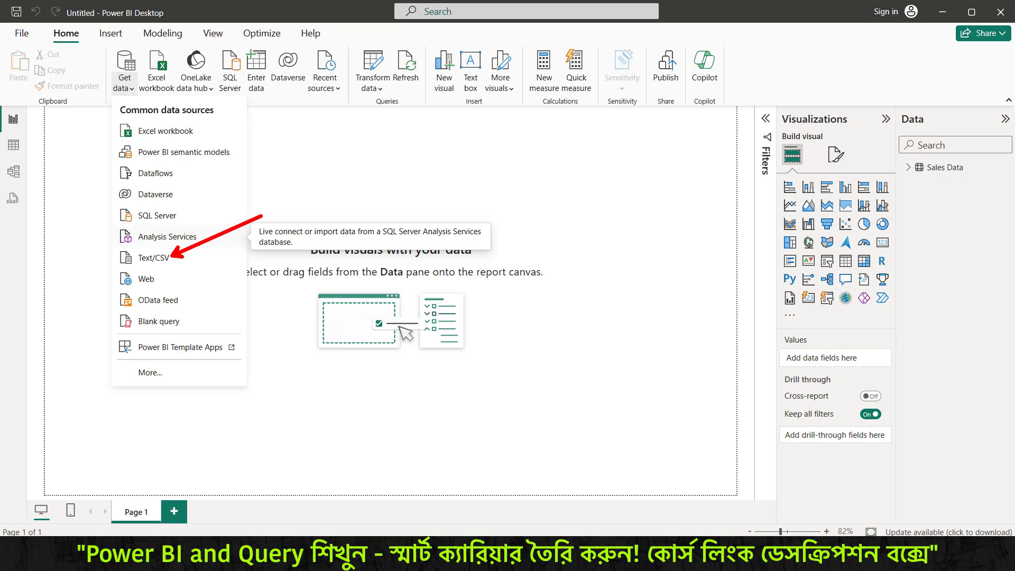
pyautogui.click(164, 257)
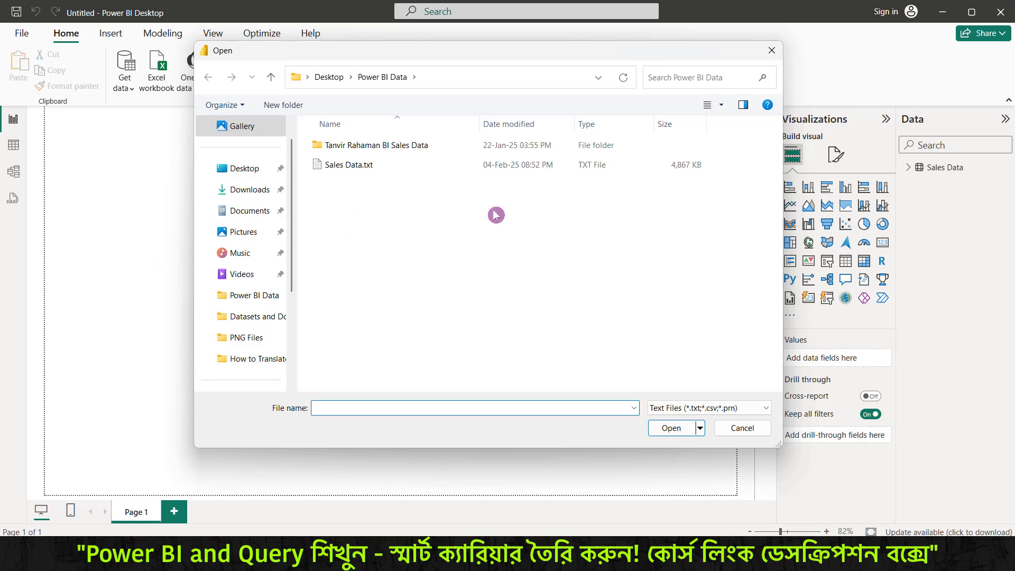
pyautogui.click(384, 169)
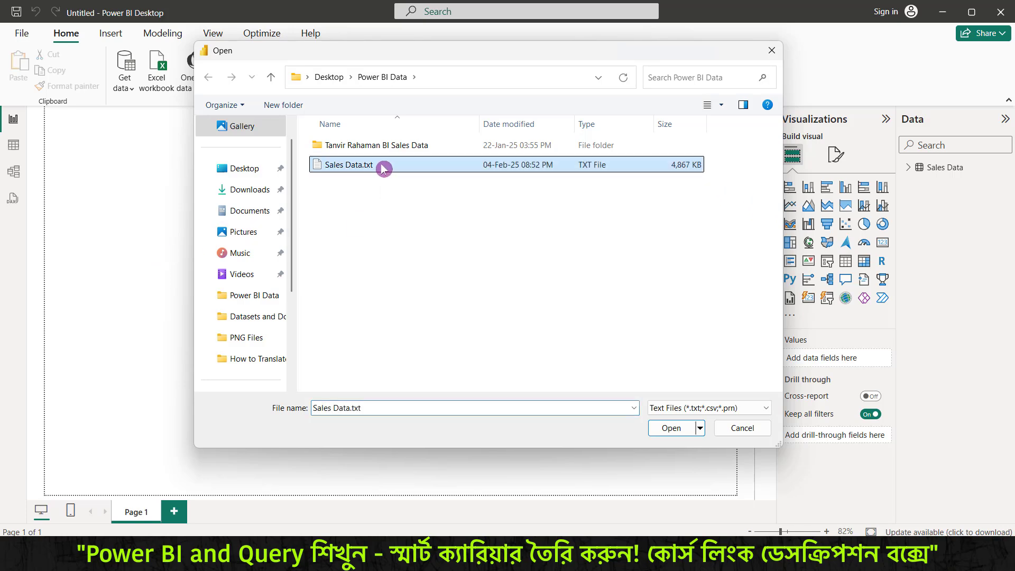
pyautogui.click(673, 429)
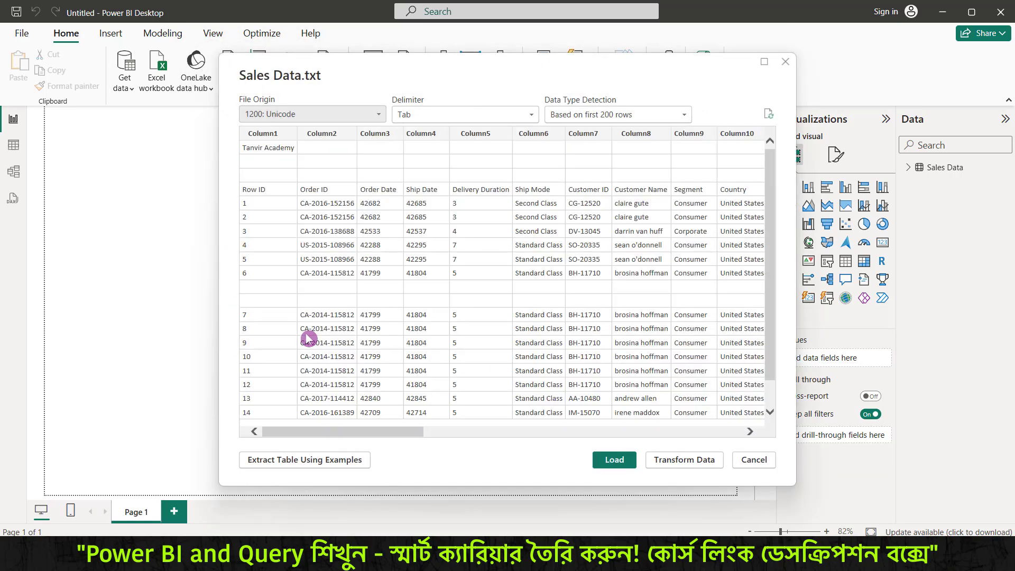
pyautogui.moveTo(411, 69); pyautogui.dragTo(356, 45)
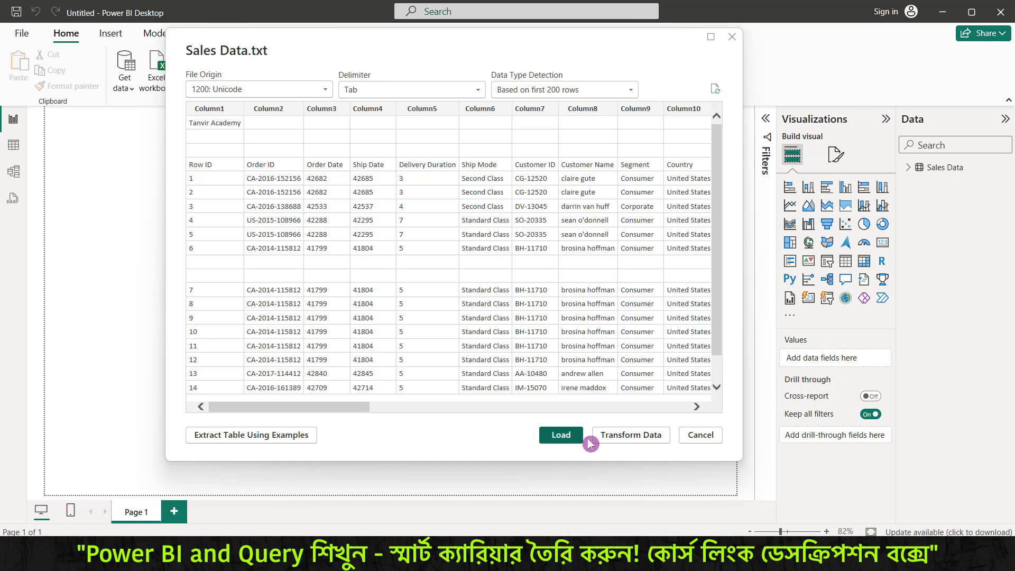
pyautogui.click(614, 442)
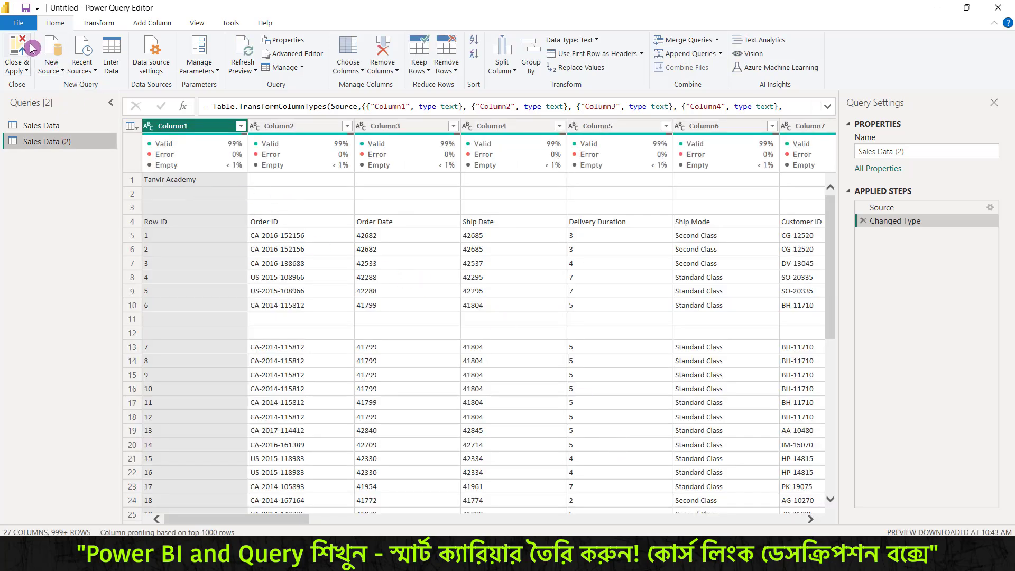
# Step: Close and apply the queries to load the data, and return to the report canvas
pyautogui.click(24, 48)
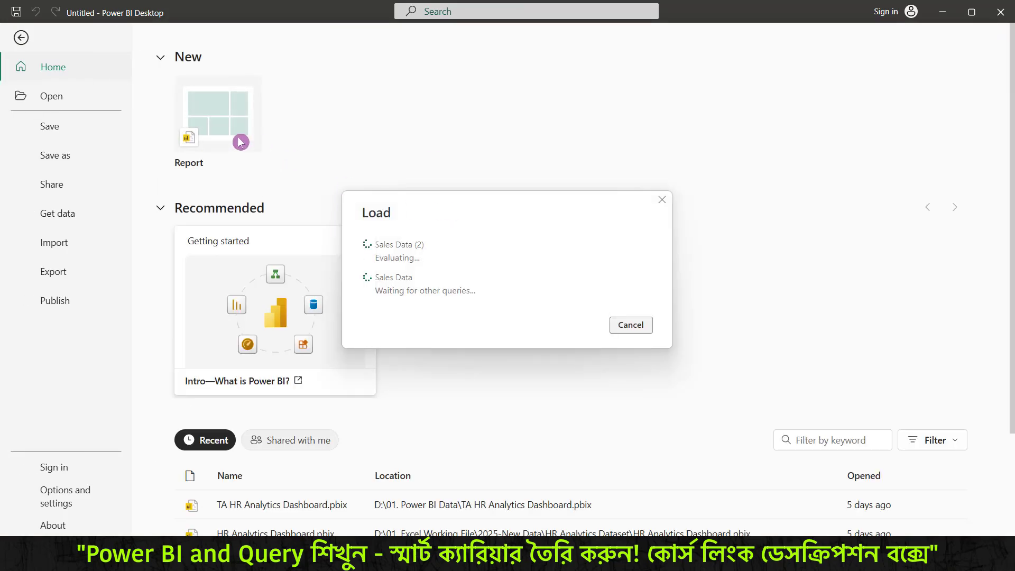
pyautogui.click(22, 39)
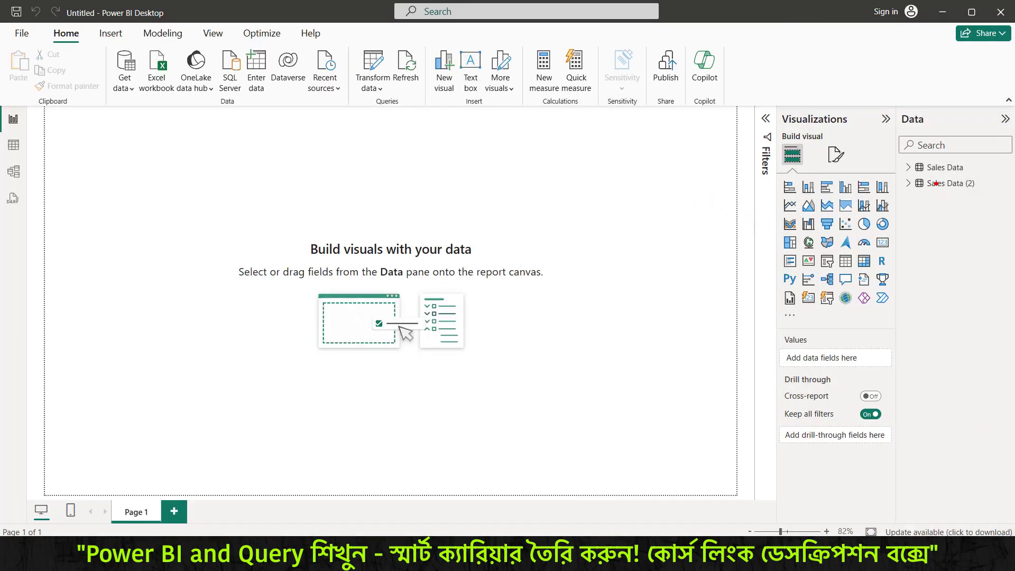
pyautogui.moveTo(899, 156); pyautogui.dragTo(991, 199)
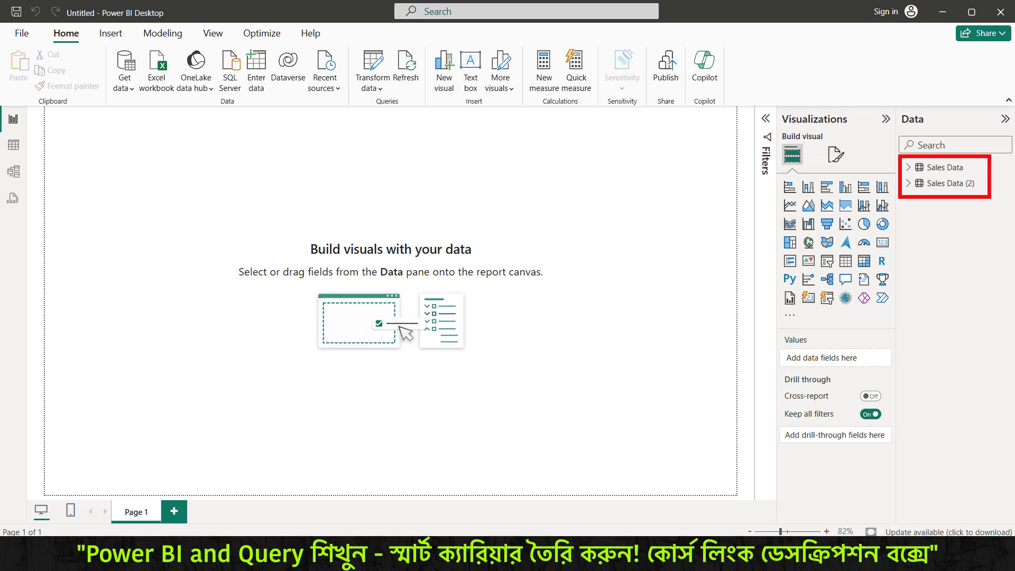
pyautogui.moveTo(894, 107); pyautogui.dragTo(935, 130)
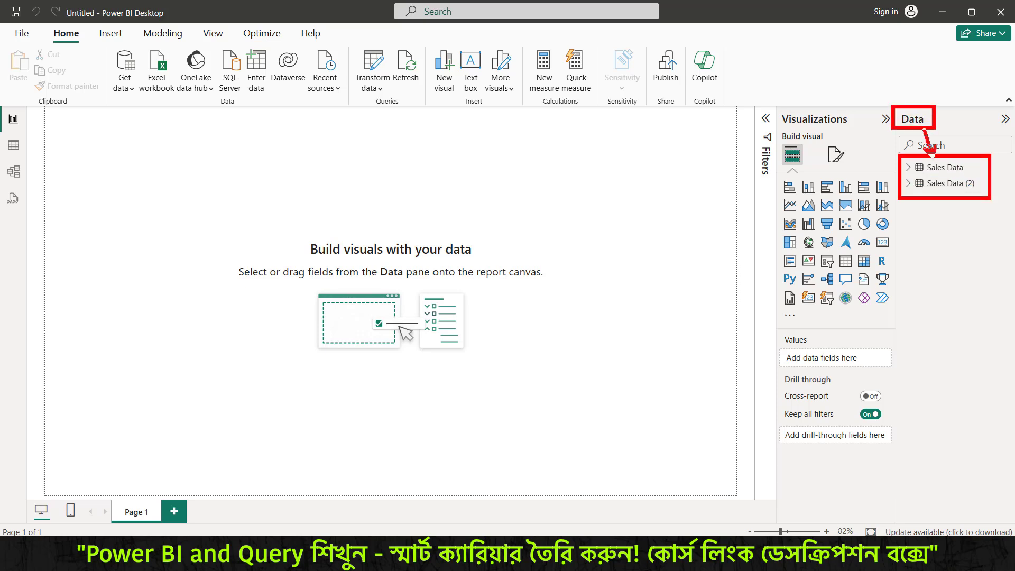
pyautogui.press('Escape')
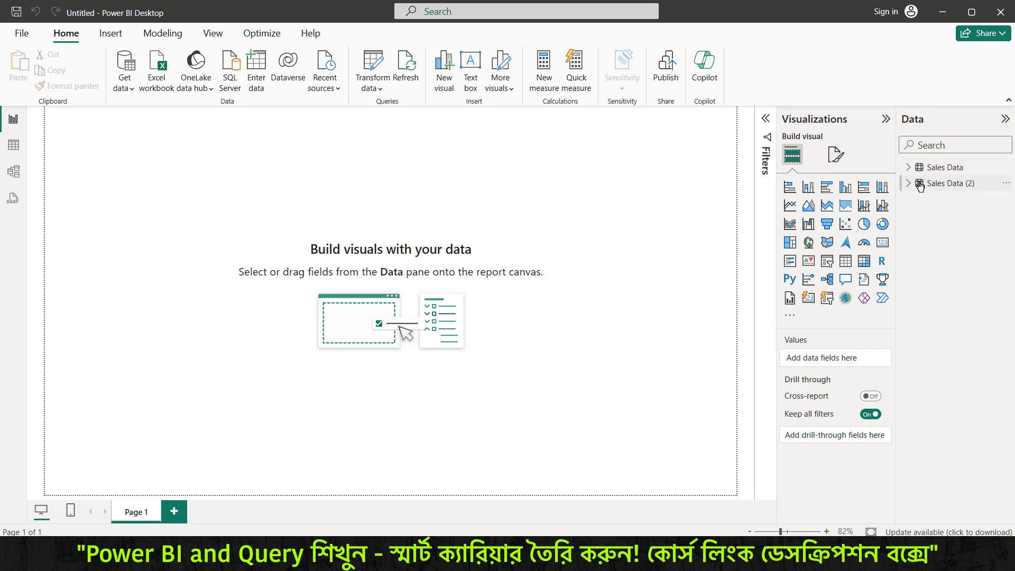
# Step: Reopen the Power Query Editor and display the Sales Data (2) query
pyautogui.click(920, 185)
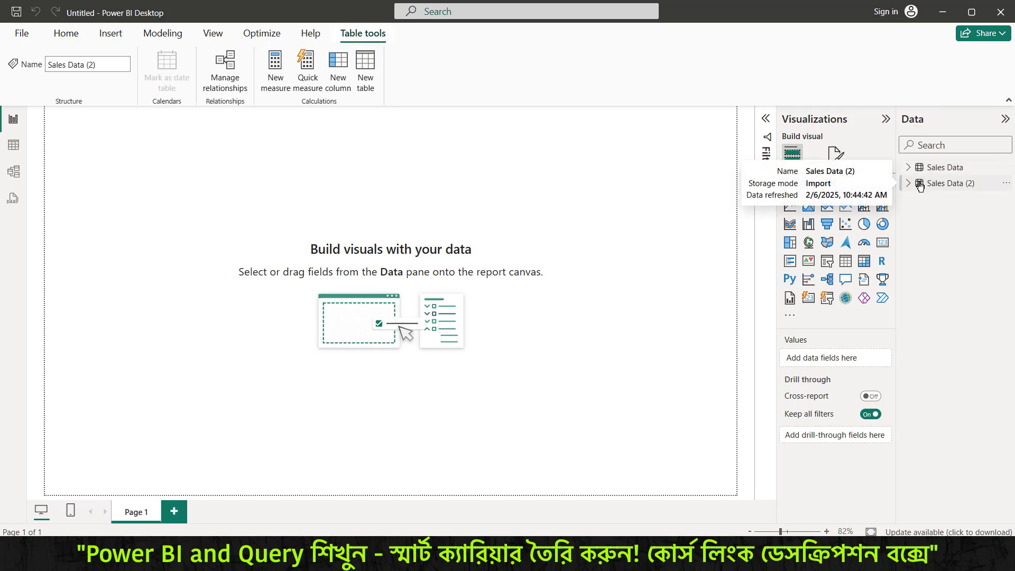
pyautogui.click(216, 56)
pyautogui.click(74, 34)
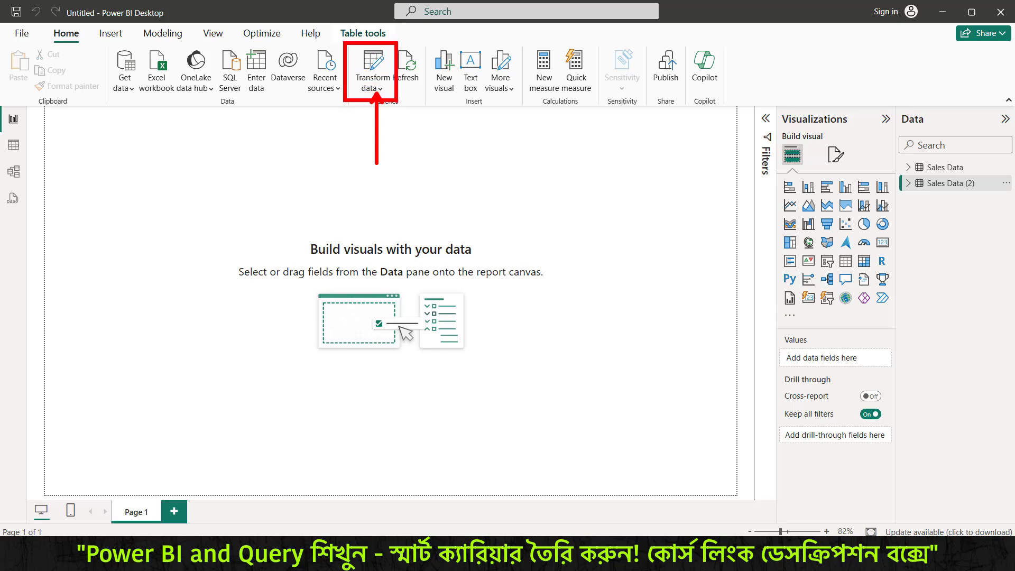
pyautogui.click(381, 76)
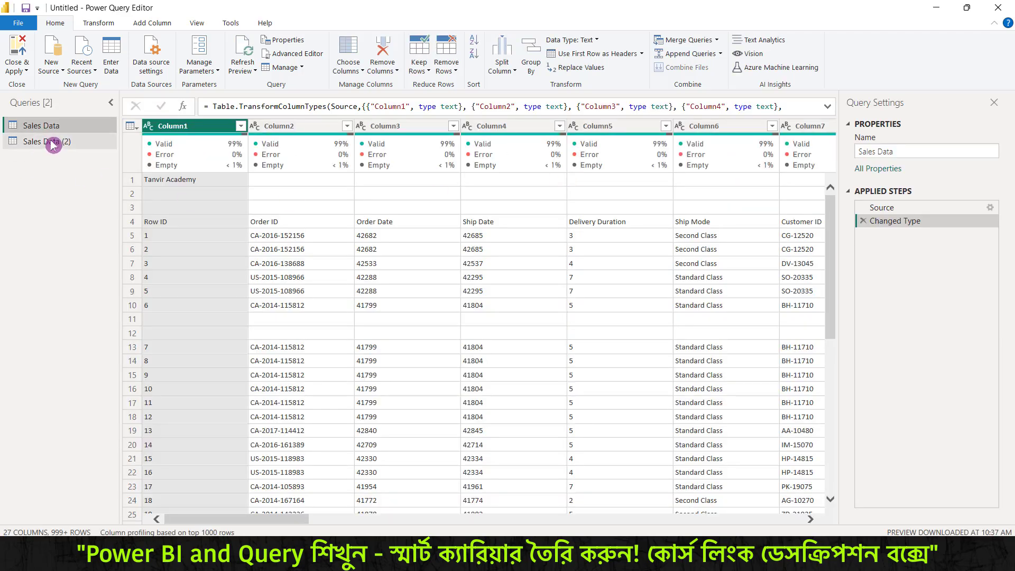
pyautogui.click(53, 143)
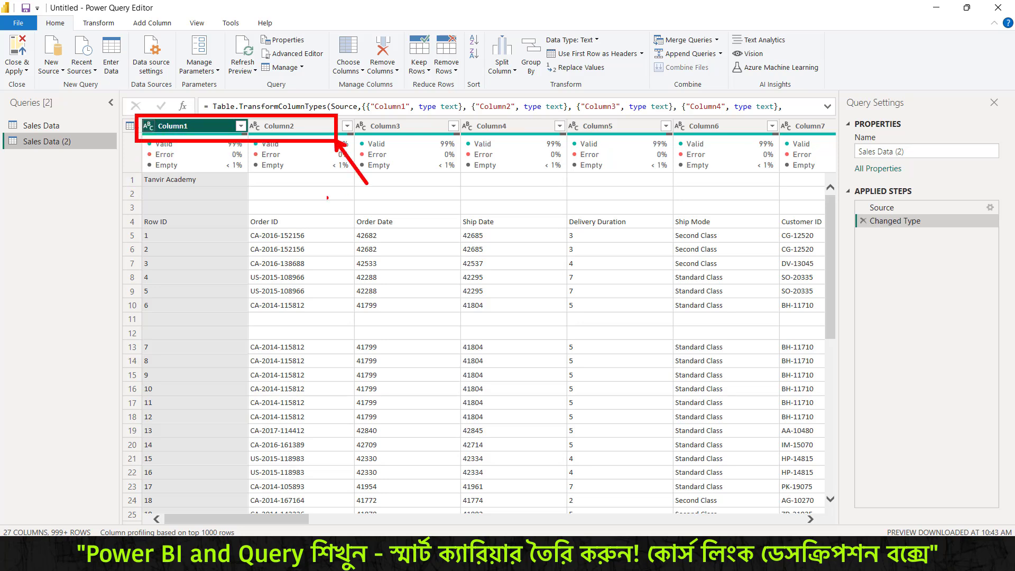
pyautogui.moveTo(133, 207)
pyautogui.mouseDown()
pyautogui.moveTo(203, 226)
pyautogui.moveTo(472, 231)
pyautogui.mouseUp()
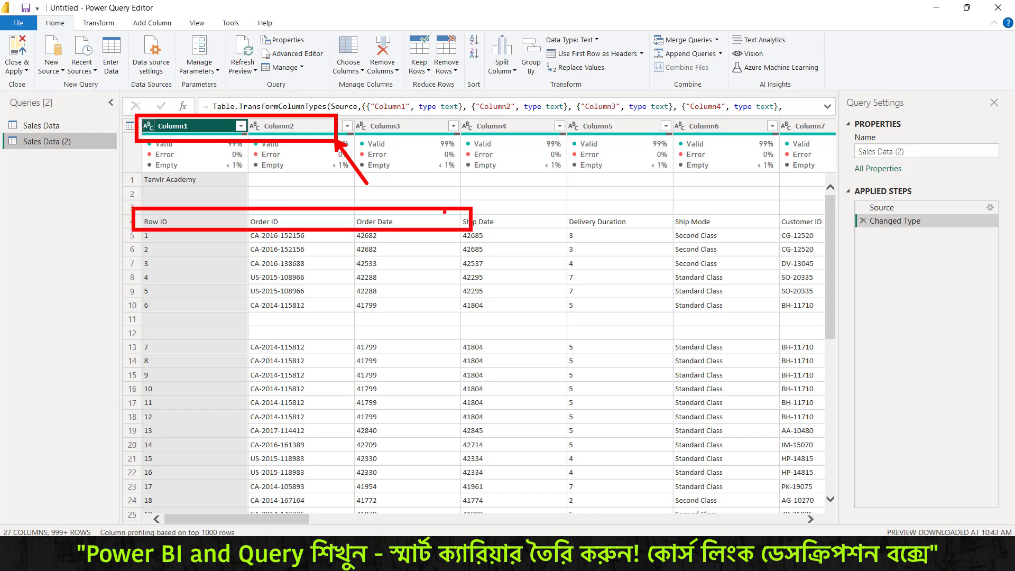
pyautogui.moveTo(405, 137); pyautogui.dragTo(406, 207)
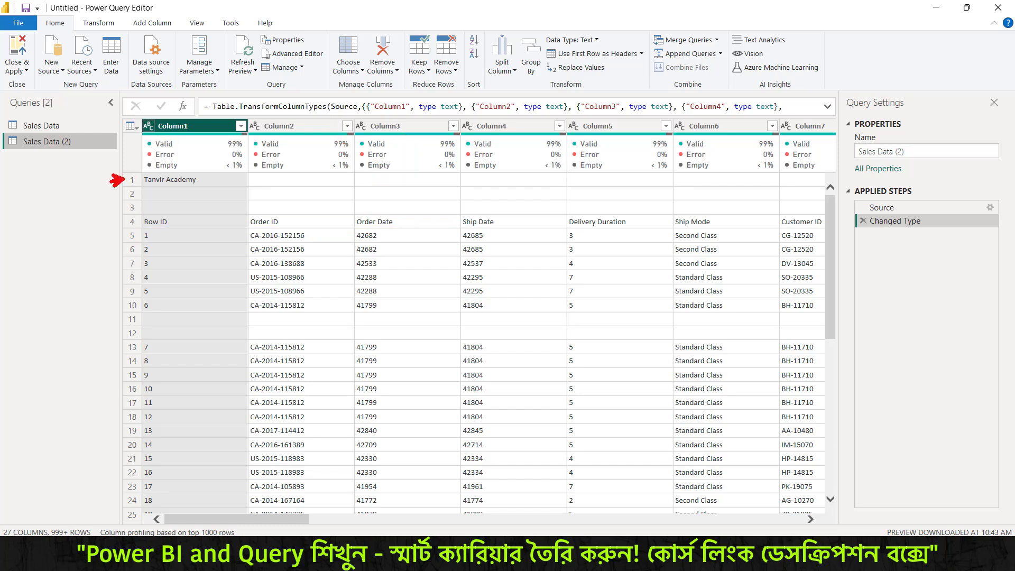
pyautogui.moveTo(104, 186)
pyautogui.mouseDown()
pyautogui.moveTo(125, 178)
pyautogui.moveTo(130, 191)
pyautogui.mouseUp()
pyautogui.moveTo(95, 223); pyautogui.dragTo(125, 205)
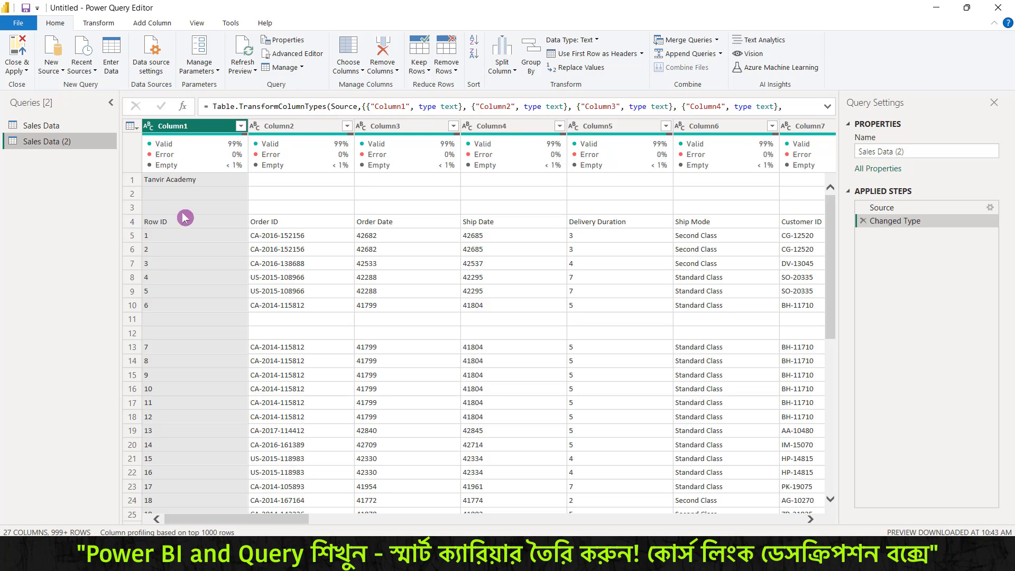
# Step: Remove the top 3 rows from the Sales Data (2) query
pyautogui.click(474, 55)
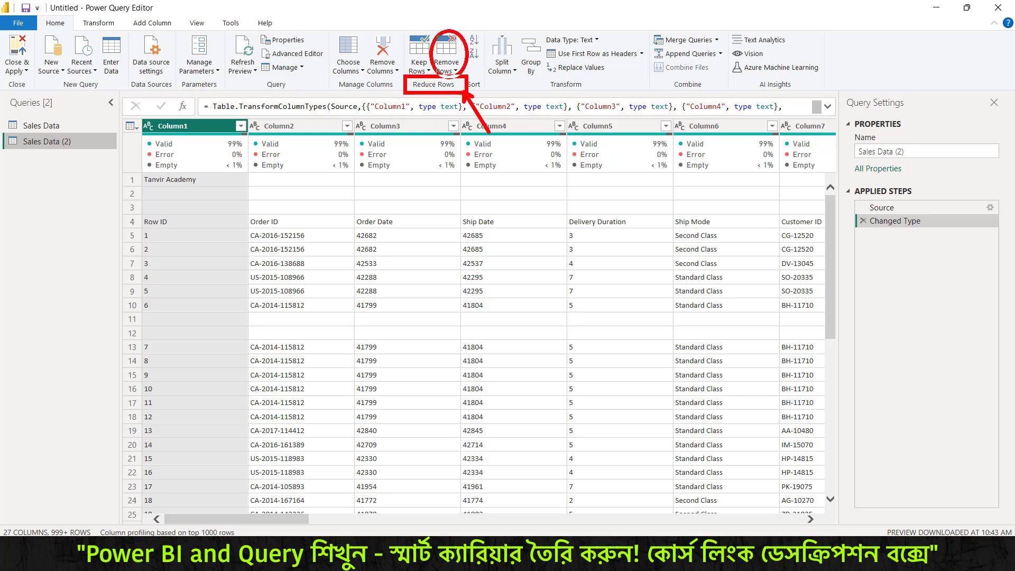
pyautogui.click(447, 59)
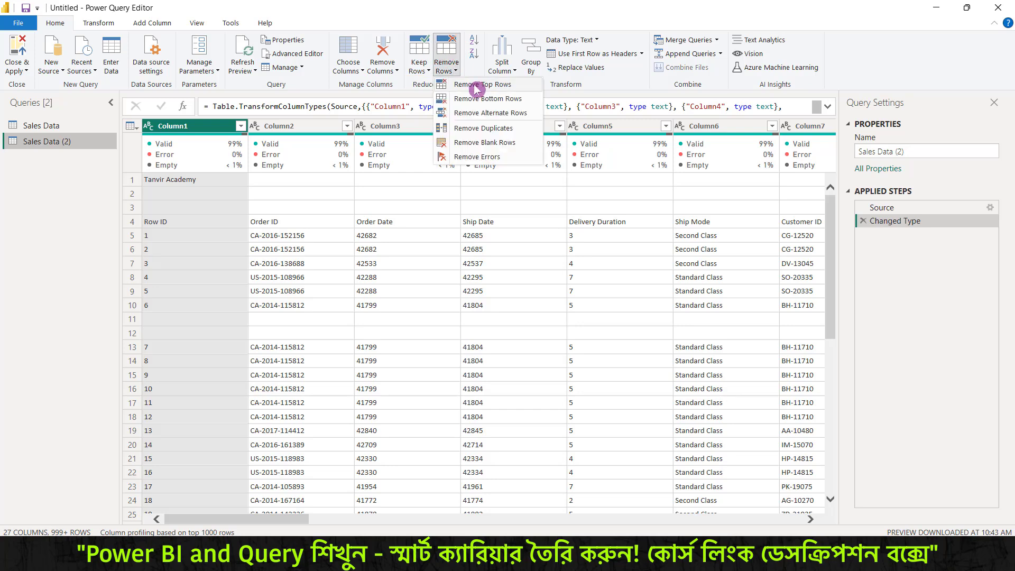
pyautogui.click(488, 112)
pyautogui.click(489, 84)
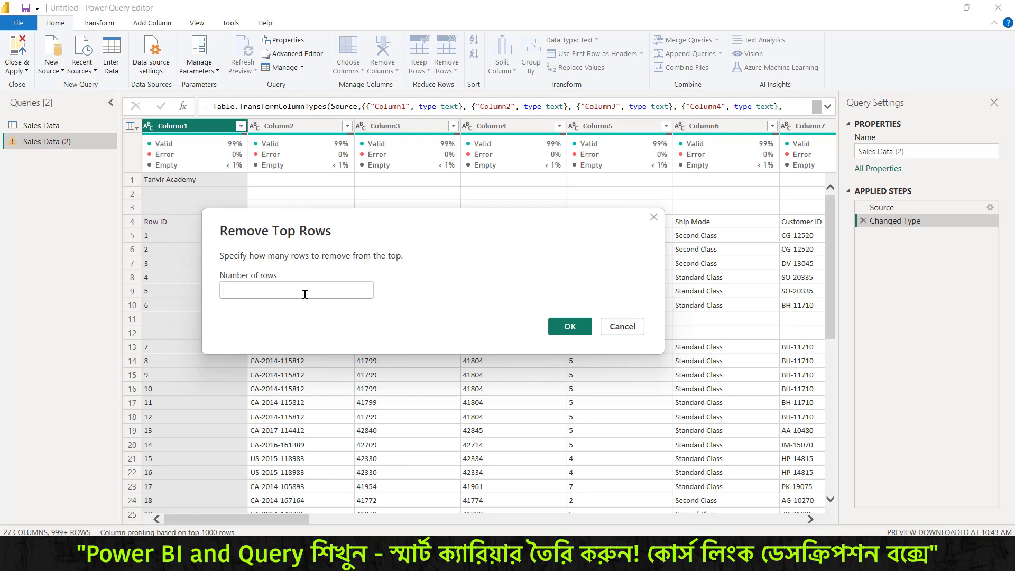
pyautogui.write('3')
pyautogui.click(569, 328)
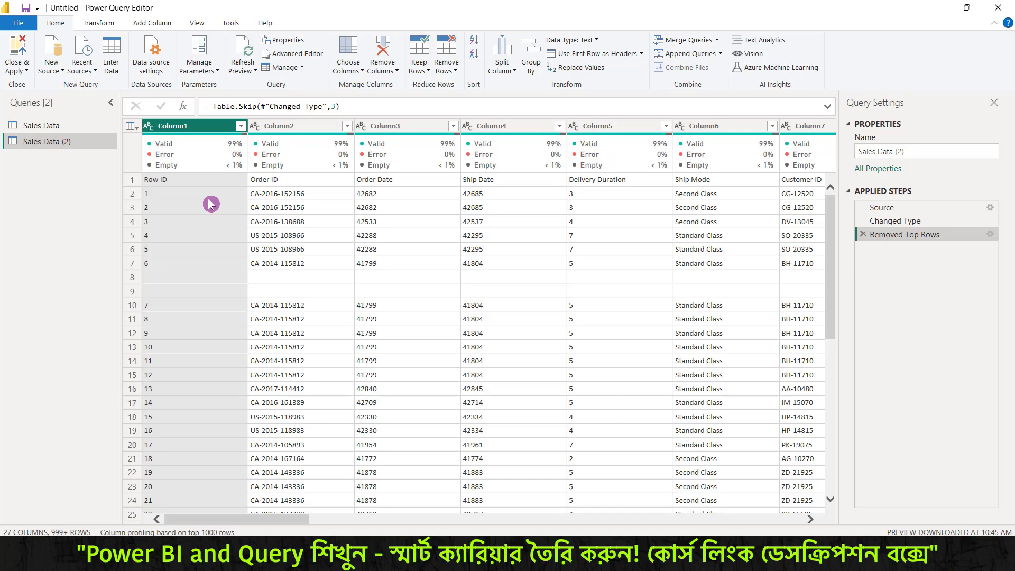
# Step: Promote the first row of the Sales Data (2) query to column headers
pyautogui.click(133, 180)
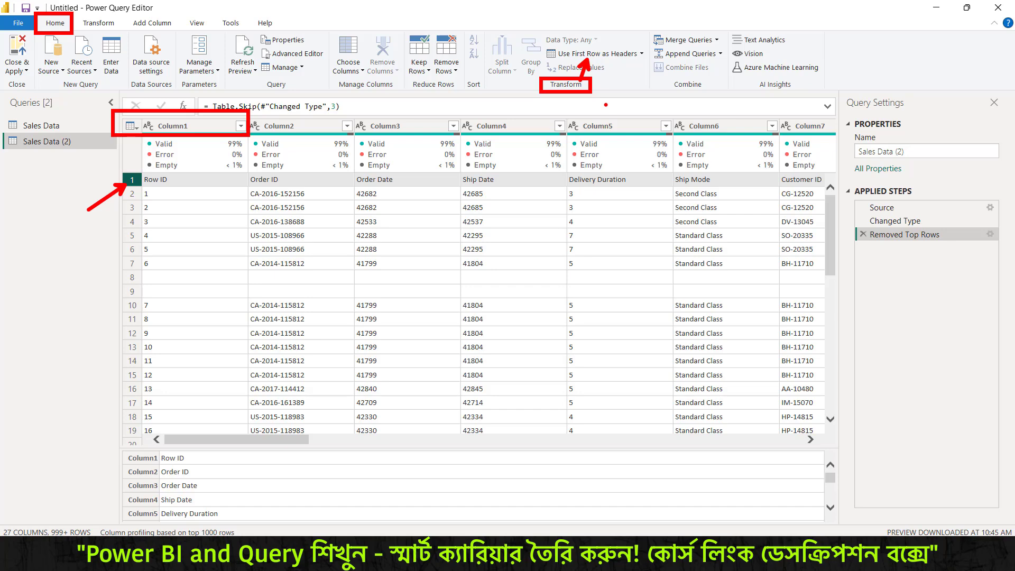
pyautogui.click(587, 55)
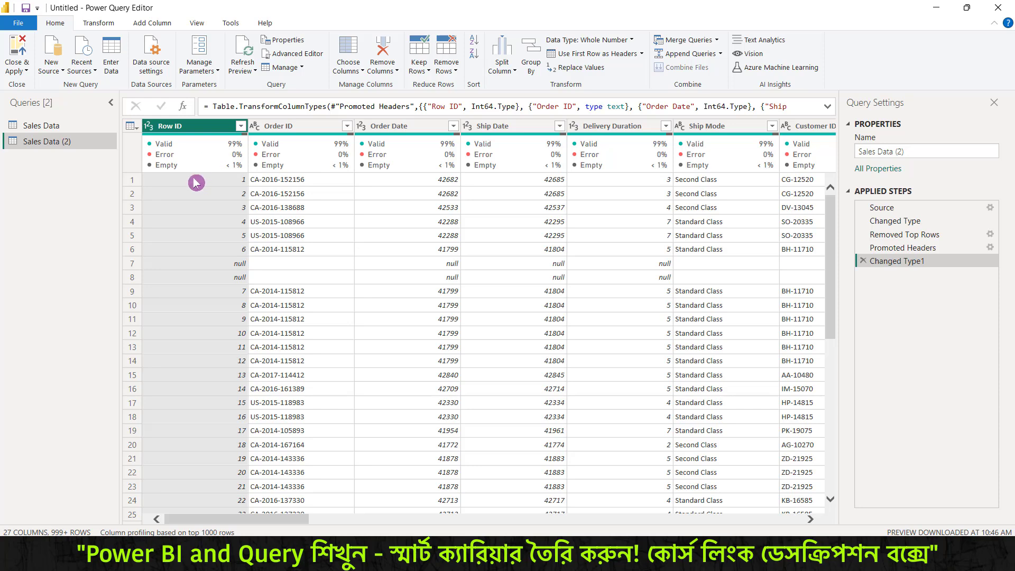
pyautogui.moveTo(189, 141); pyautogui.dragTo(196, 198)
pyautogui.moveTo(304, 149); pyautogui.dragTo(310, 228)
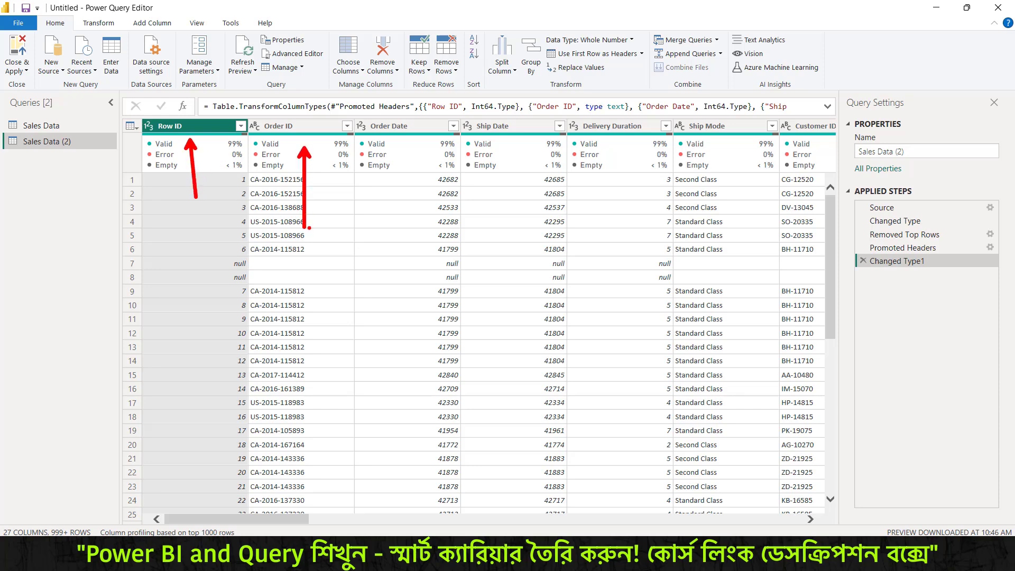
pyautogui.moveTo(134, 134); pyautogui.dragTo(245, 164)
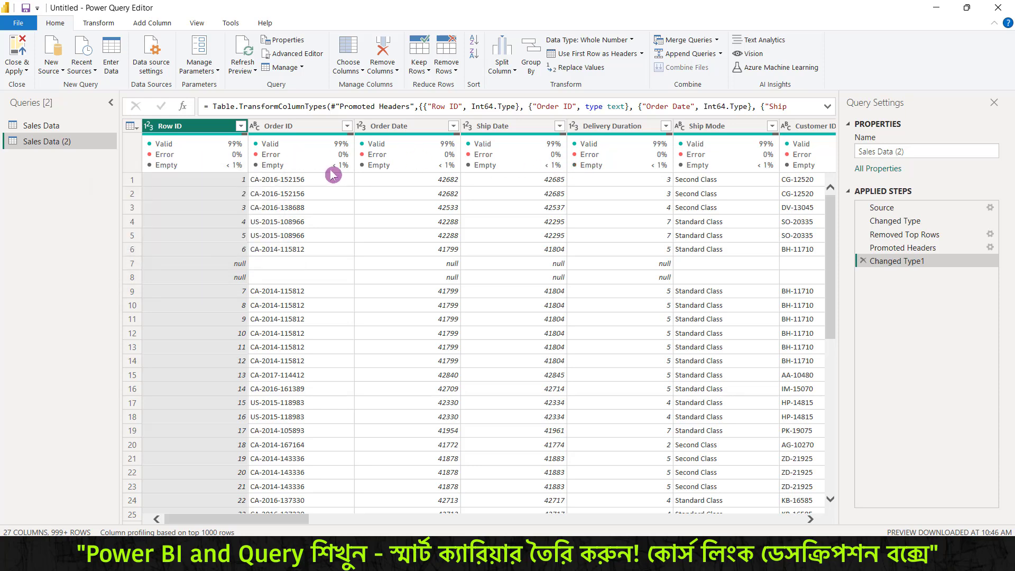
# Step: Turn the column quality statistics off and back on in the data preview
pyautogui.click(201, 25)
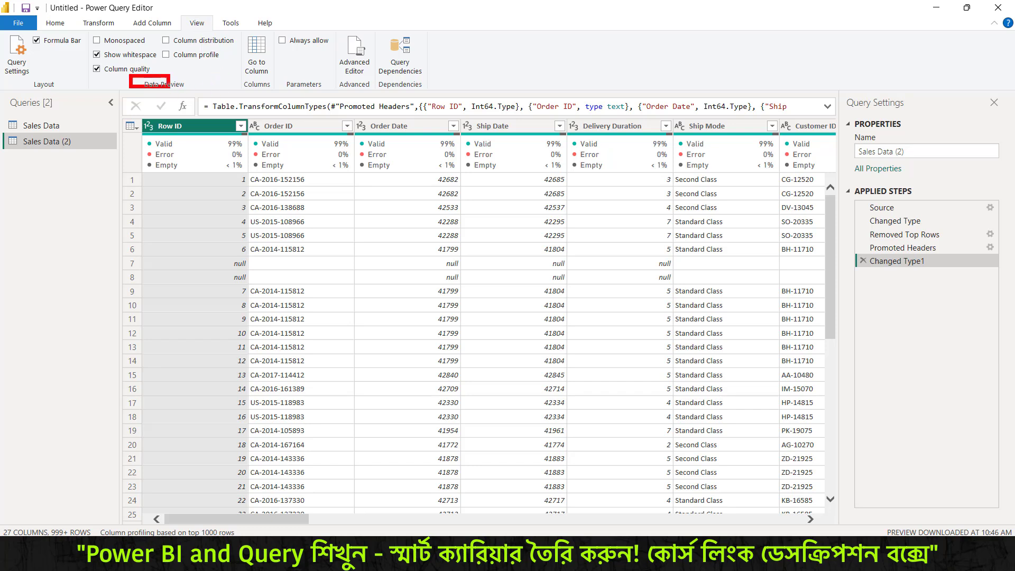
pyautogui.click(97, 71)
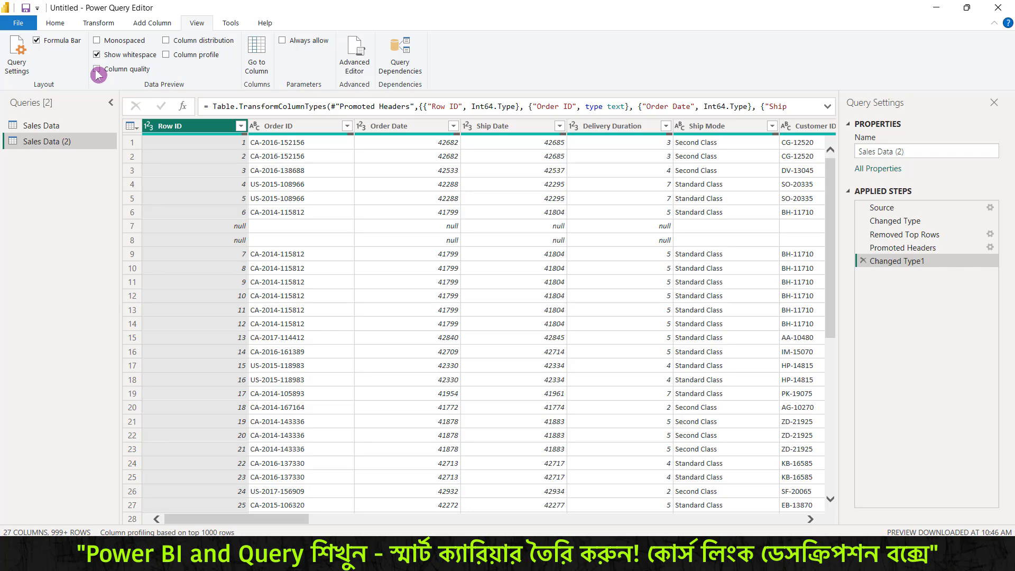
pyautogui.click(97, 72)
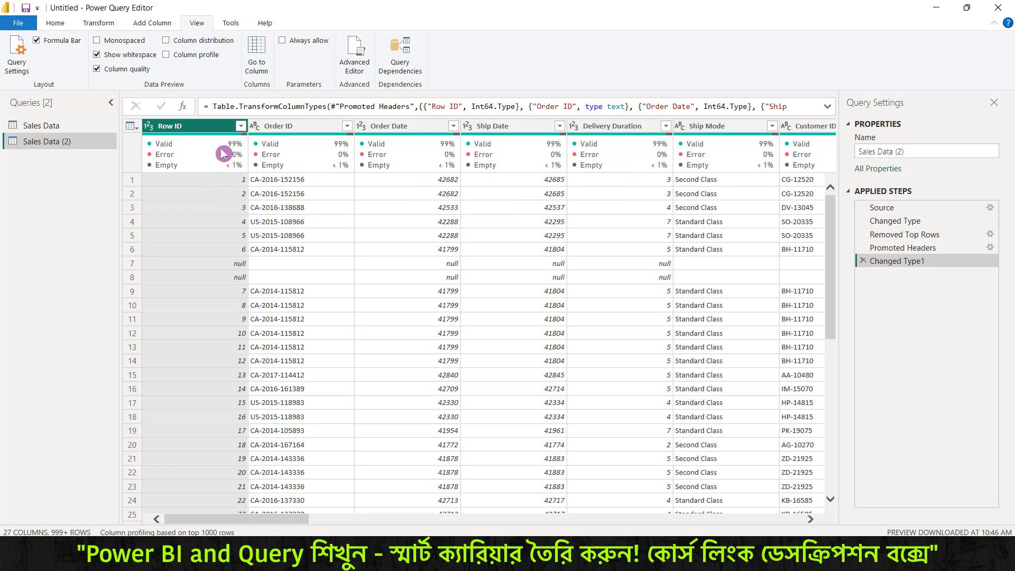
# Step: Remove the blank rows from the Sales Data (2) query
pyautogui.moveTo(226, 142)
pyautogui.click(136, 277)
pyautogui.click(56, 25)
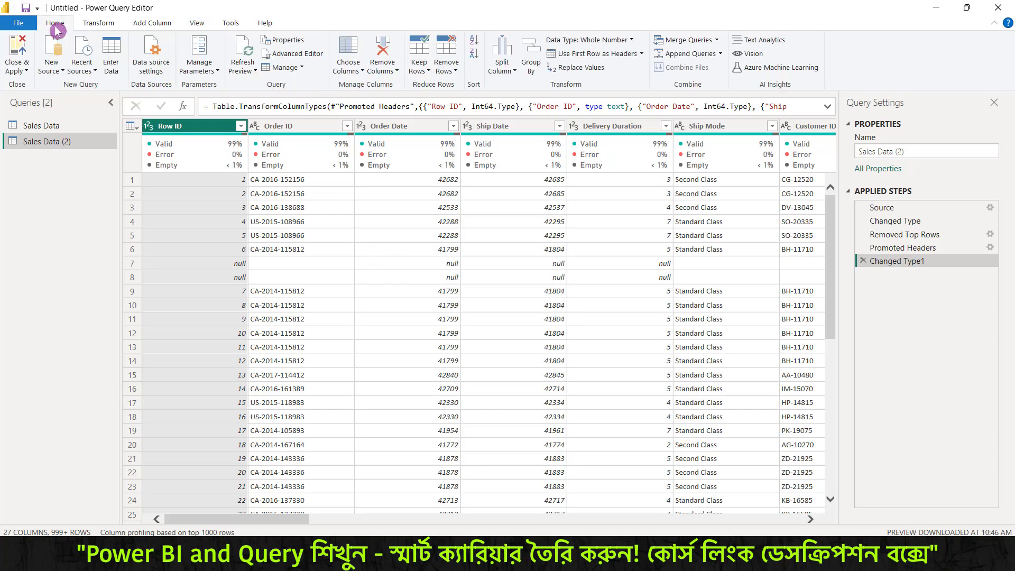
pyautogui.click(447, 55)
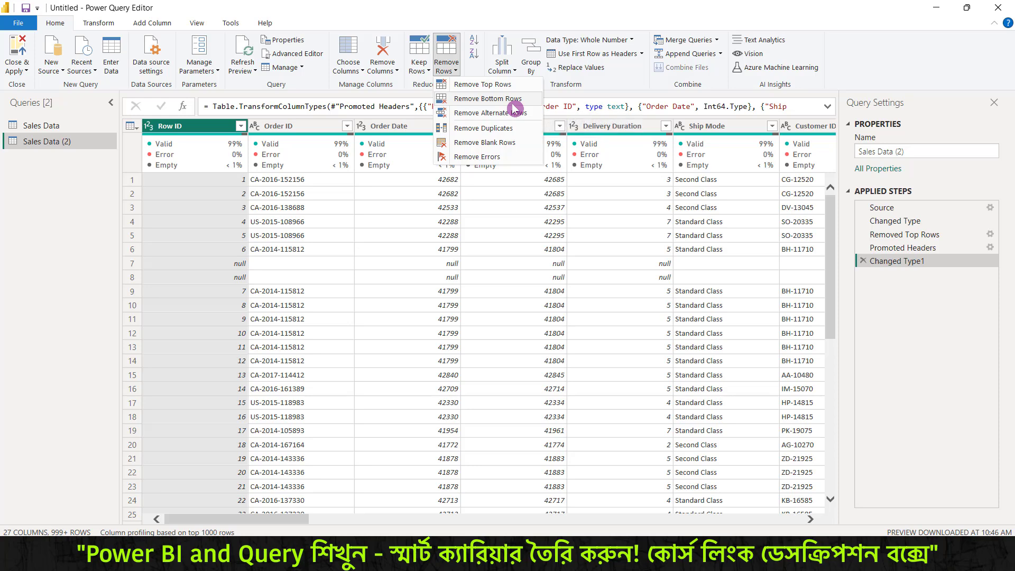
pyautogui.click(491, 148)
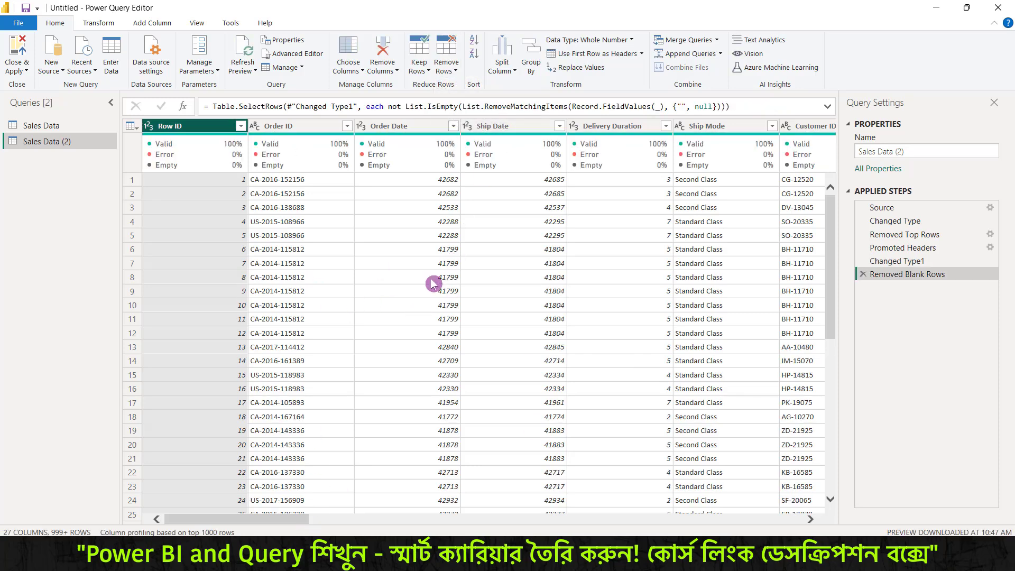
pyautogui.moveTo(418, 161); pyautogui.dragTo(421, 207)
pyautogui.moveTo(492, 168); pyautogui.dragTo(498, 221)
pyautogui.moveTo(427, 169)
pyautogui.mouseDown()
pyautogui.moveTo(461, 213)
pyautogui.moveTo(462, 235)
pyautogui.mouseUp()
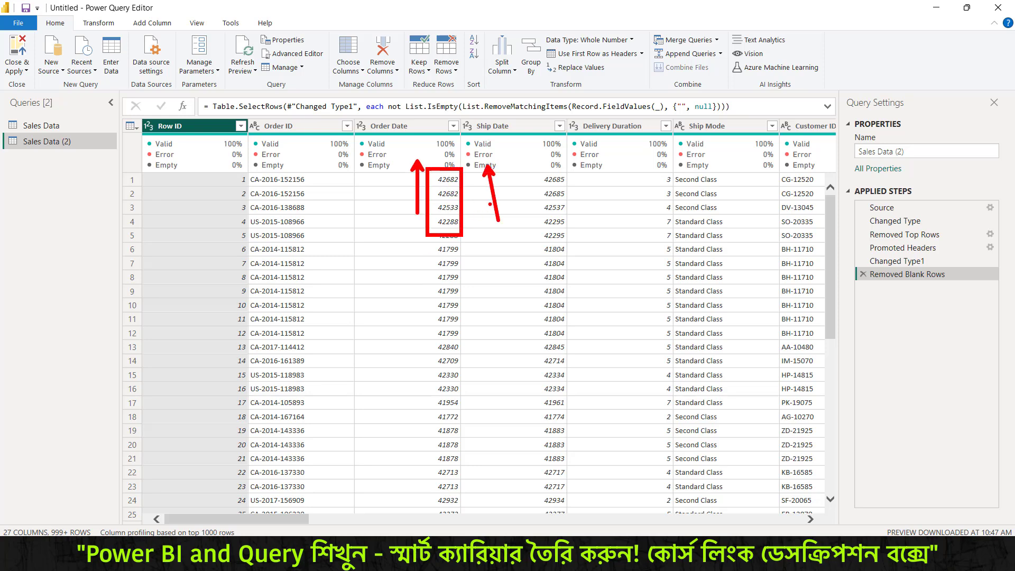
pyautogui.moveTo(510, 166); pyautogui.dragTo(614, 303)
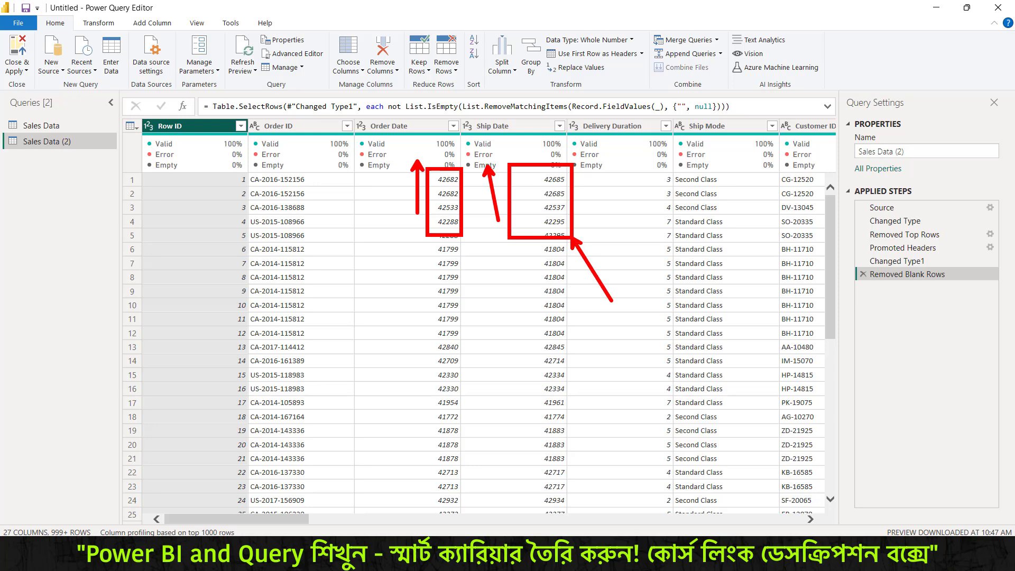
pyautogui.press('Escape')
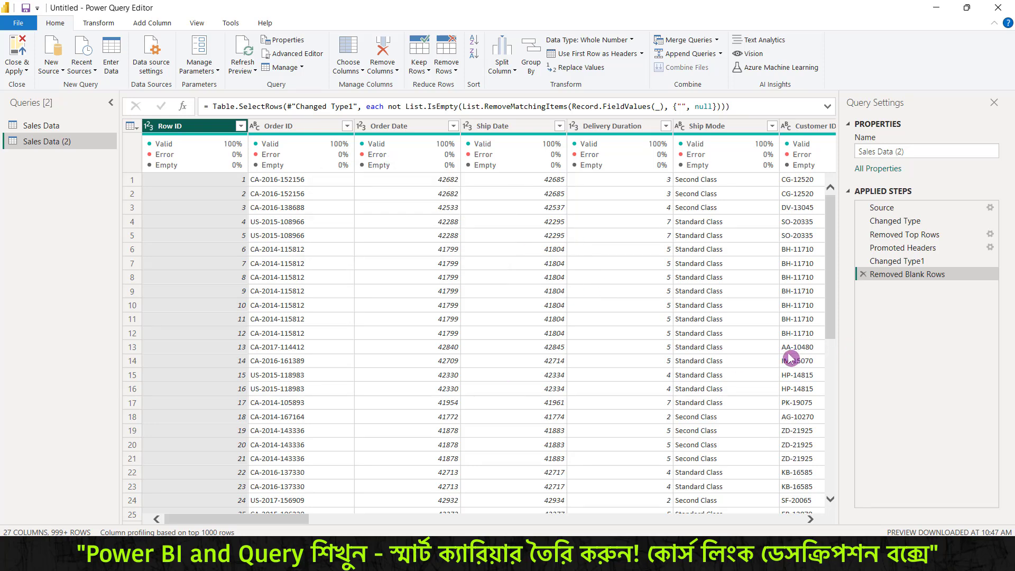
pyautogui.moveTo(365, 117); pyautogui.dragTo(419, 138)
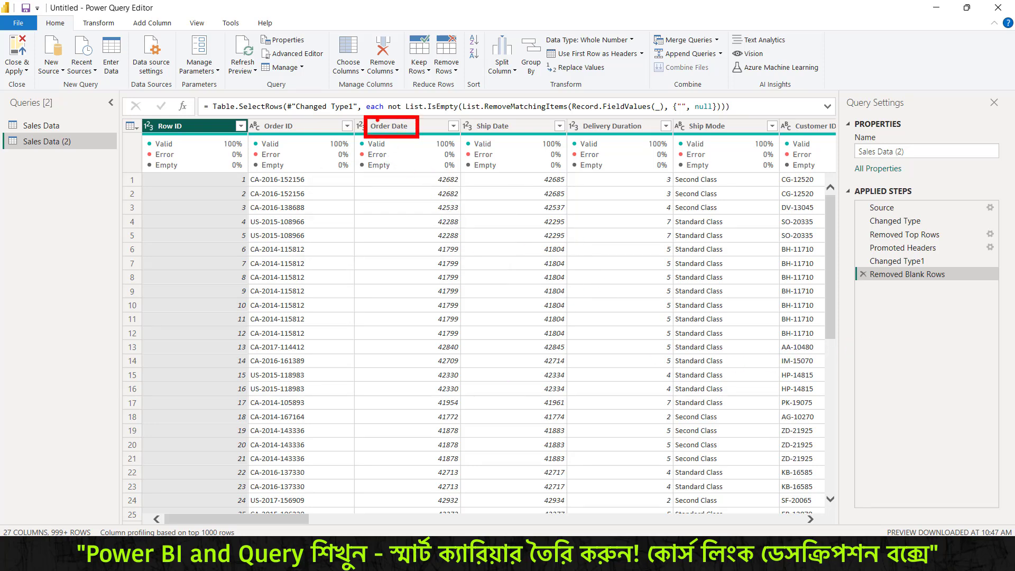
pyautogui.press('e')
pyautogui.moveTo(347, 113)
pyautogui.mouseDown()
pyautogui.moveTo(373, 136)
pyautogui.moveTo(370, 74)
pyautogui.mouseUp()
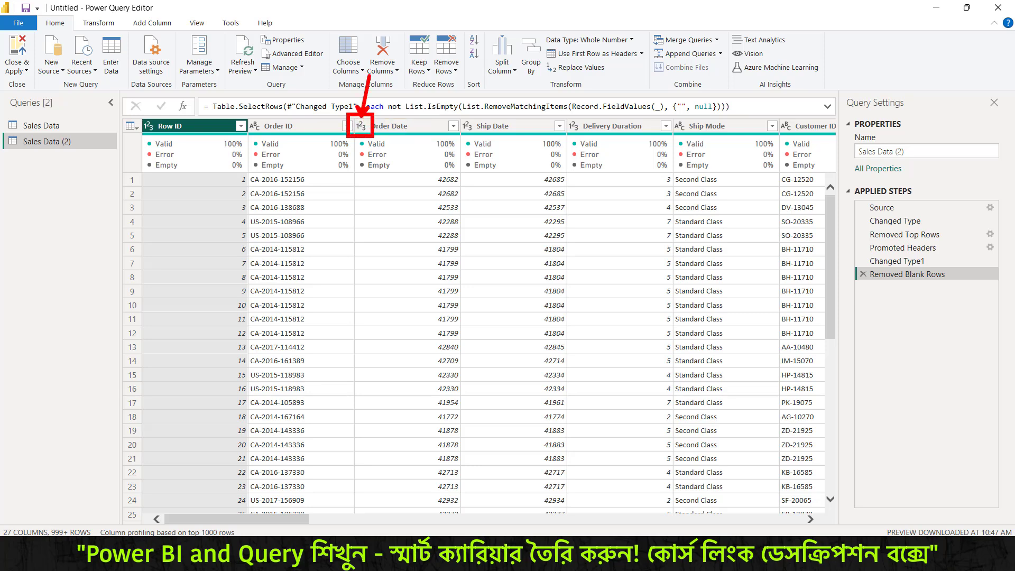
pyautogui.press('Escape')
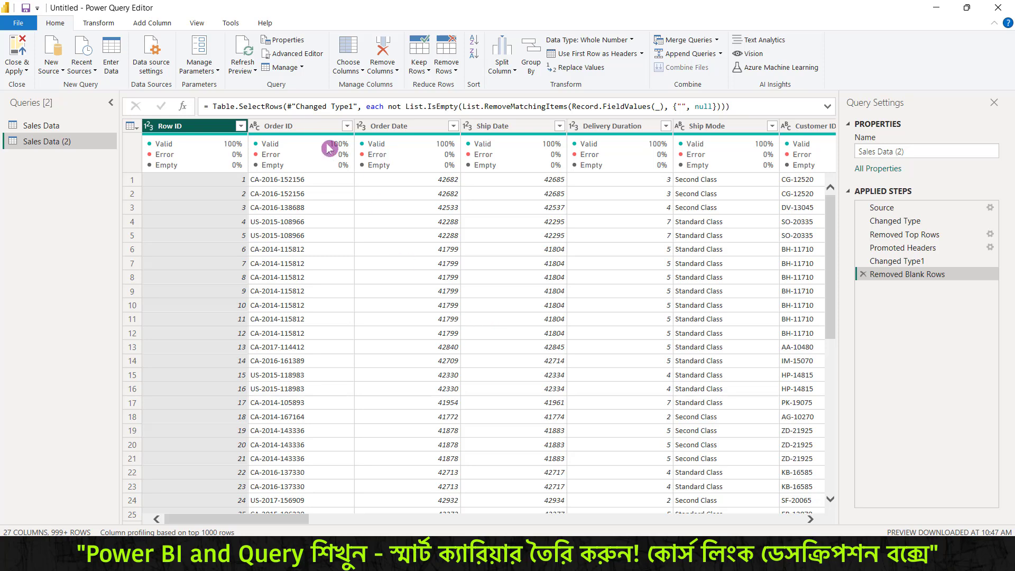
# Step: Change the data type of the Order Date and Ship Date columns to Date
pyautogui.click(362, 126)
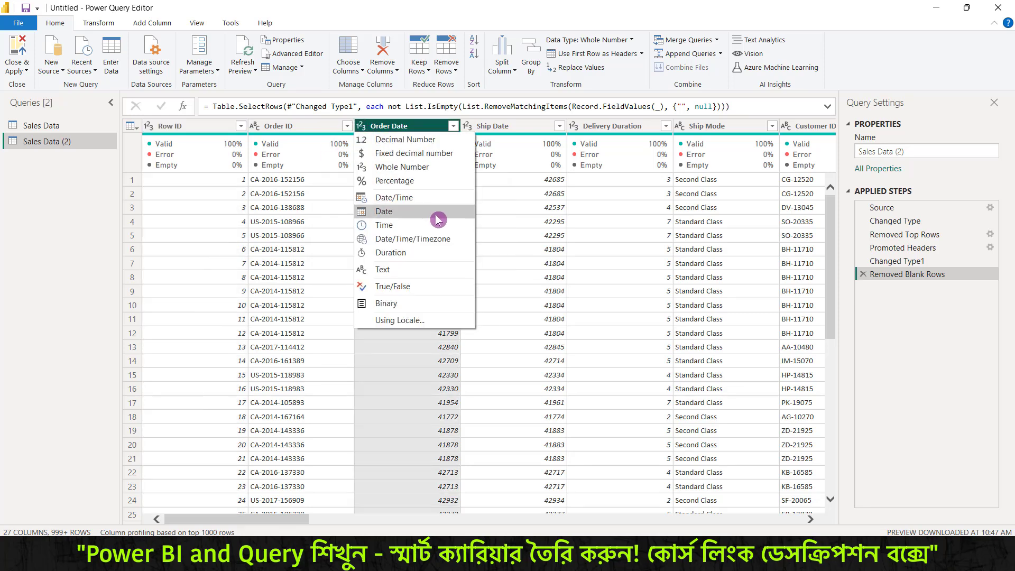
pyautogui.click(394, 214)
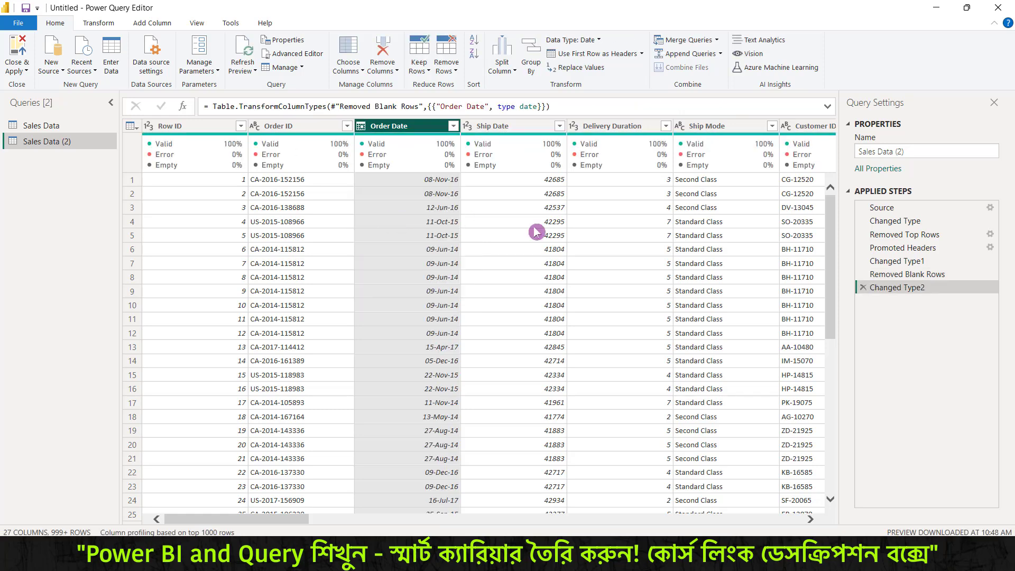
pyautogui.click(468, 127)
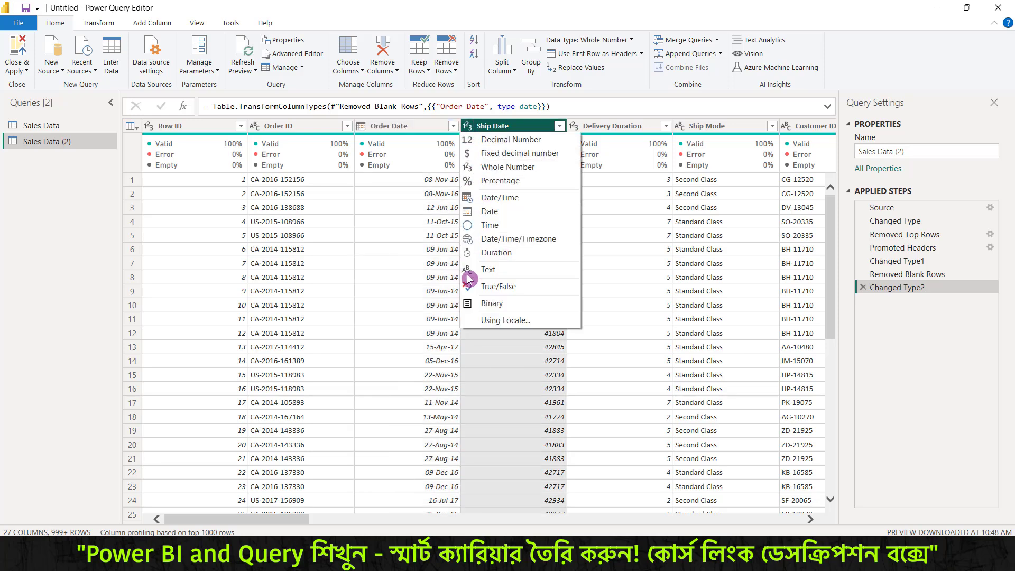
pyautogui.click(496, 212)
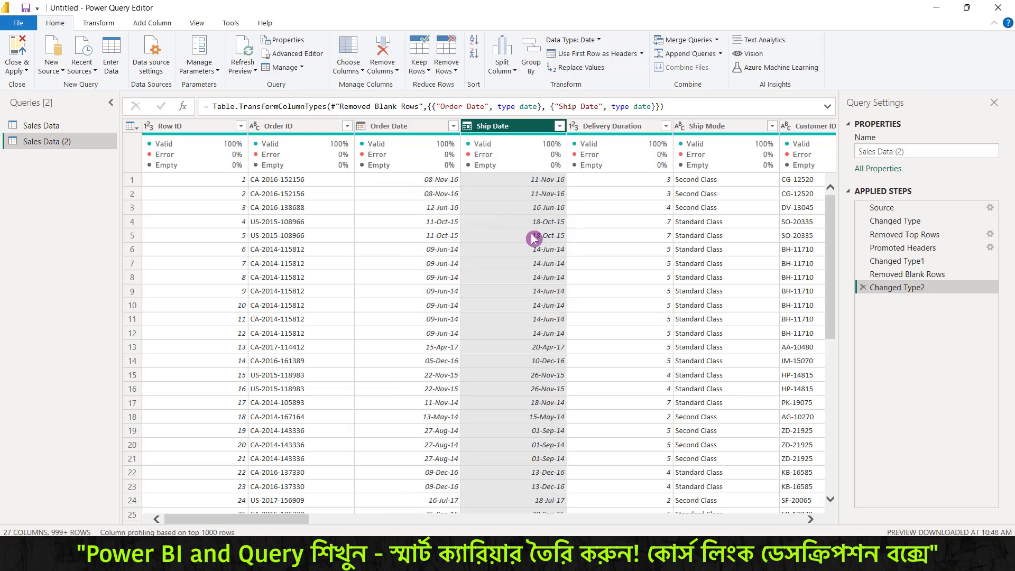
# Step: Check the data types of the other columns, including Order ID, Row ID and Discount
pyautogui.click(325, 158)
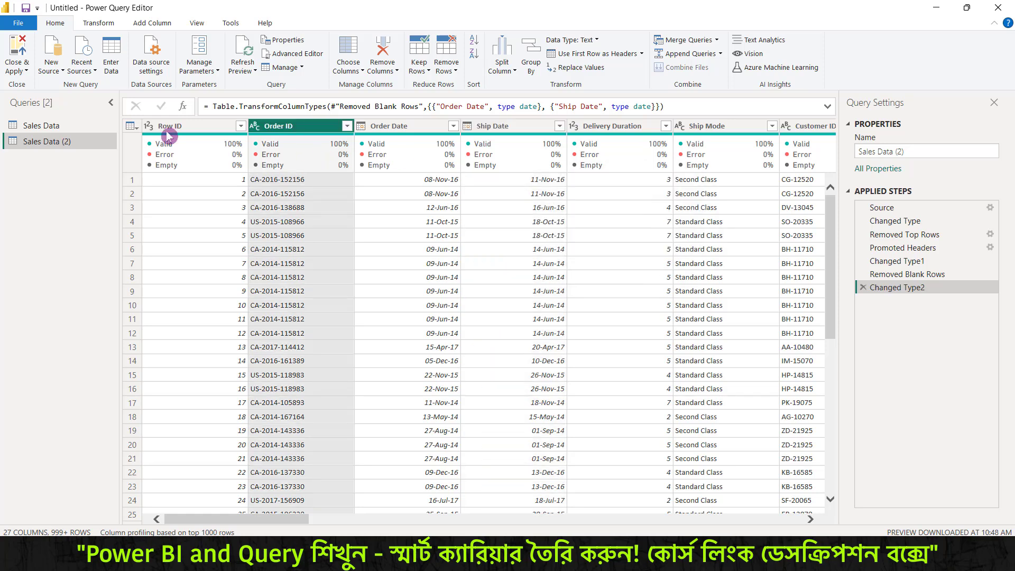
pyautogui.click(169, 148)
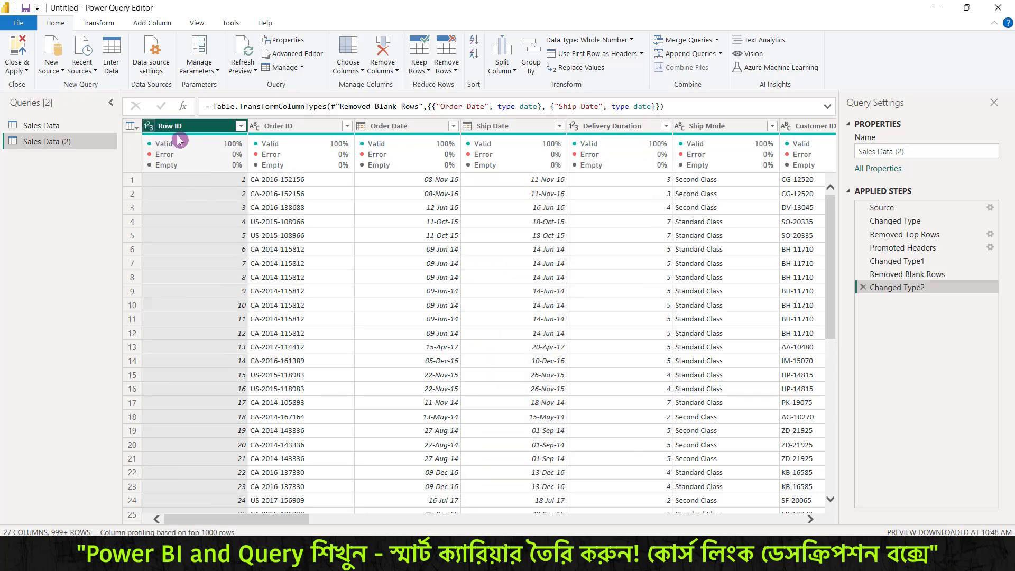
pyautogui.moveTo(286, 151)
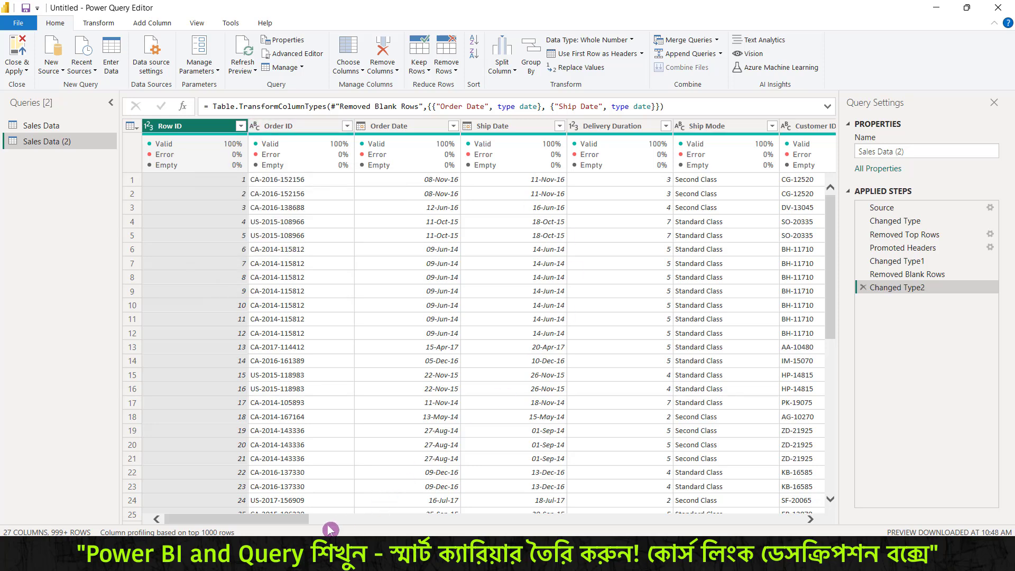
pyautogui.moveTo(283, 521); pyautogui.dragTo(707, 507)
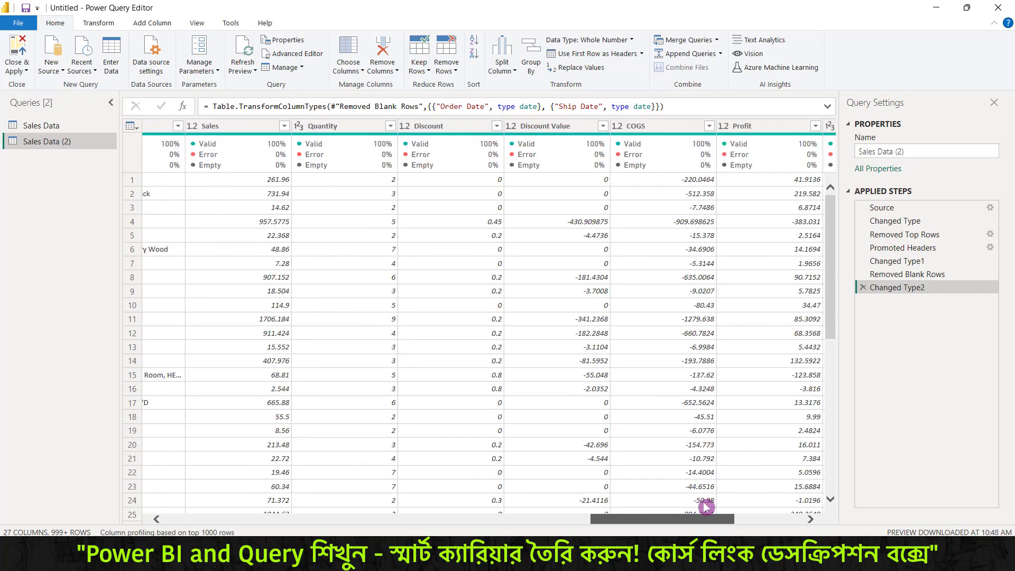
pyautogui.click(406, 131)
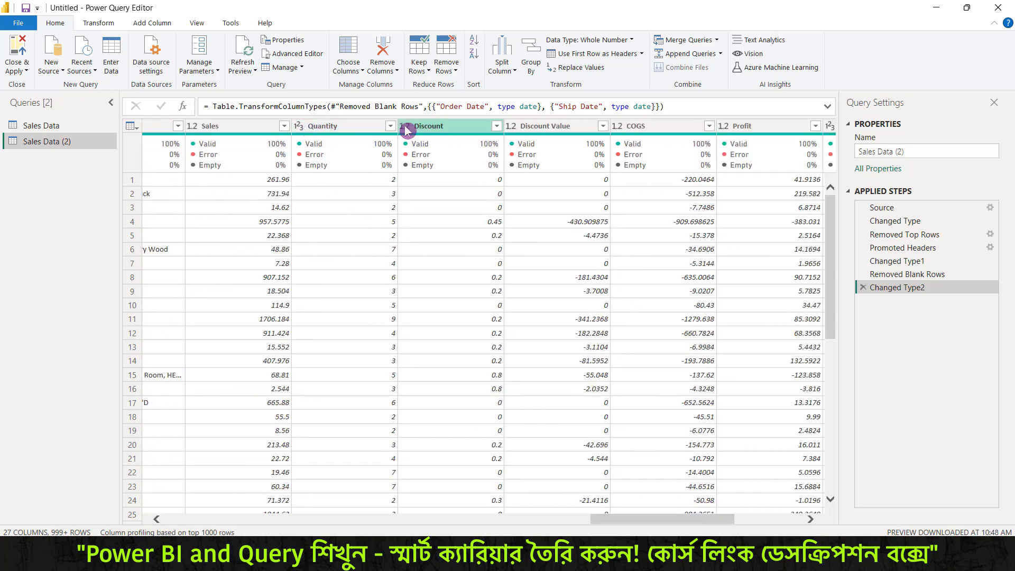
pyautogui.click(406, 131)
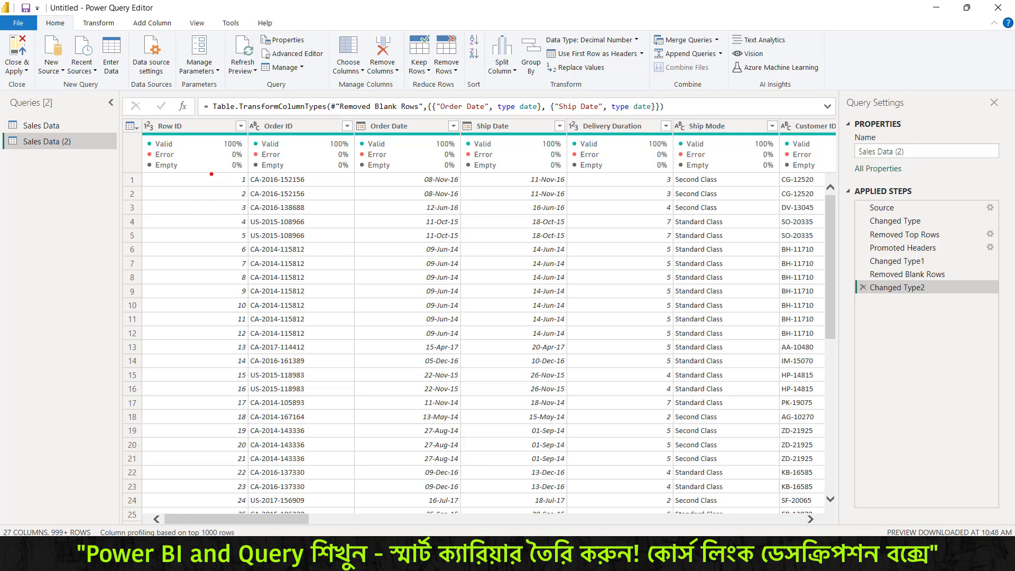
pyautogui.moveTo(240, 154)
pyautogui.mouseDown()
pyautogui.moveTo(297, 138)
pyautogui.moveTo(404, 138)
pyautogui.mouseUp()
# Step: Format the Customer Name column's text with Capitalize Each Word
pyautogui.moveTo(274, 518); pyautogui.dragTo(360, 520)
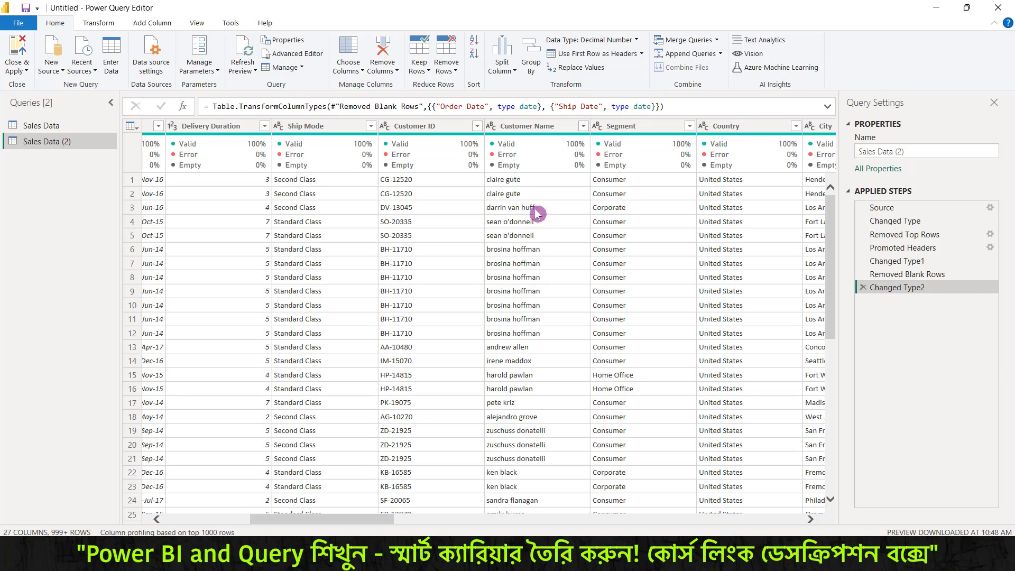
pyautogui.click(552, 127)
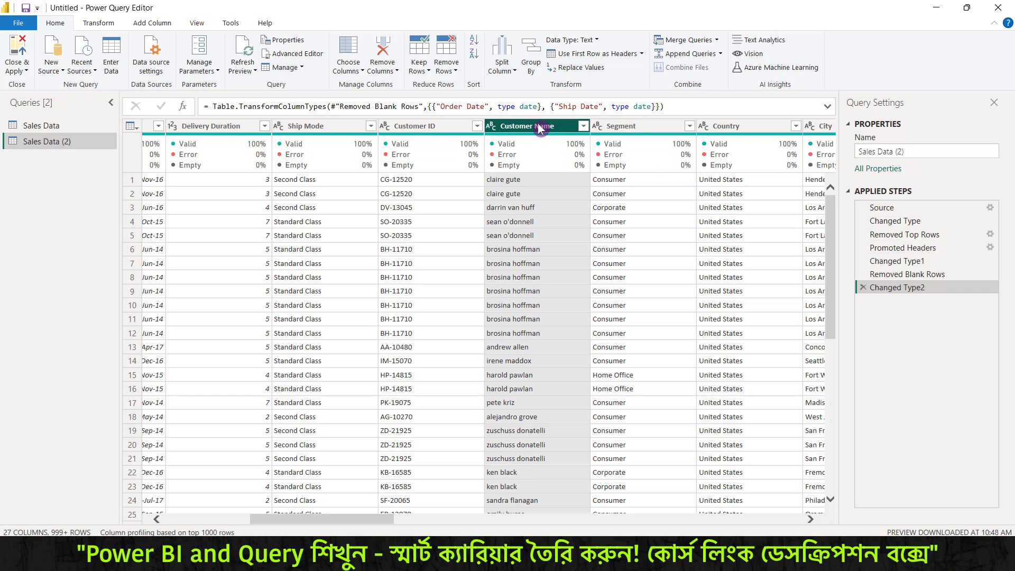
pyautogui.click(99, 23)
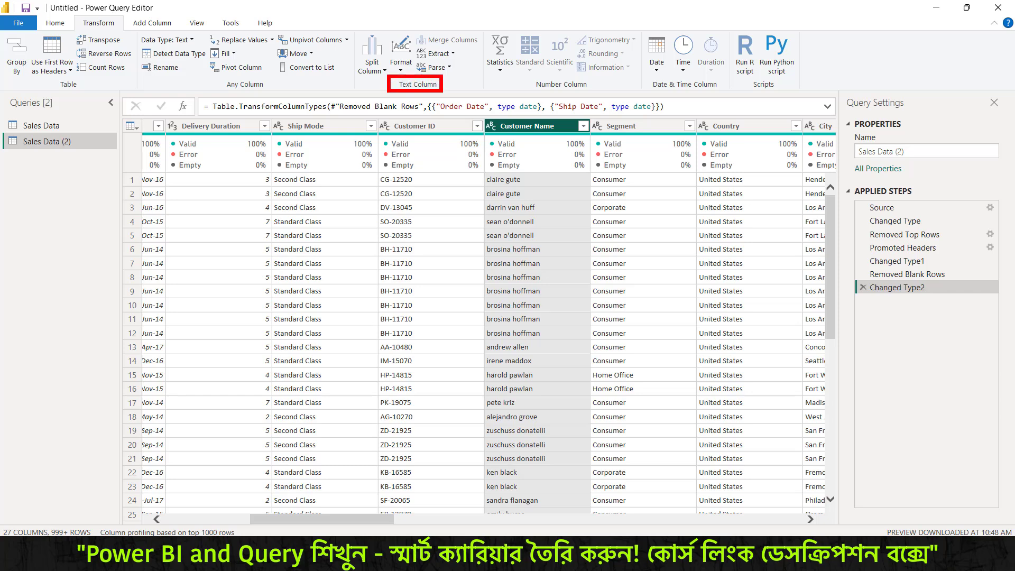
pyautogui.click(400, 74)
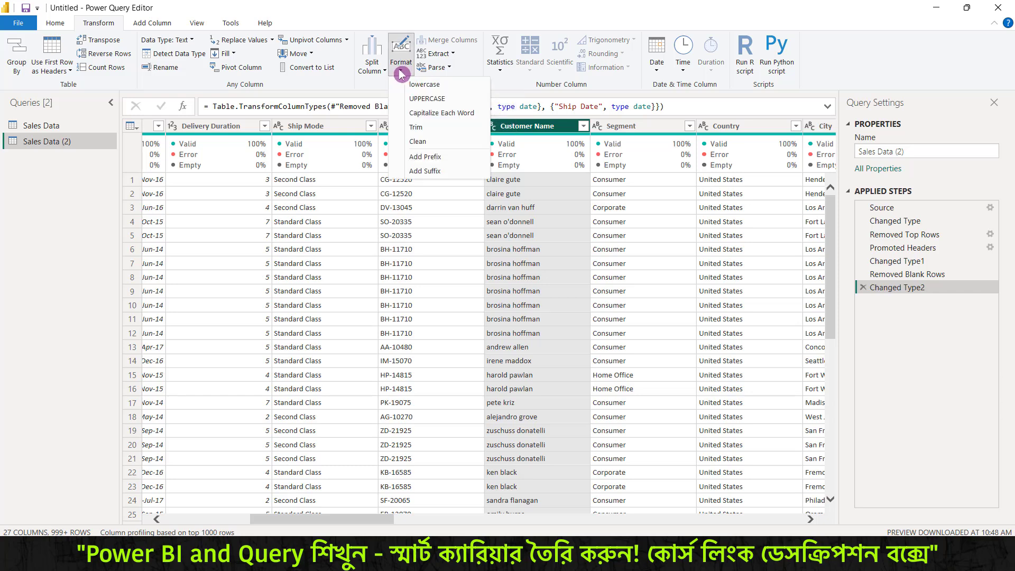
pyautogui.click(457, 114)
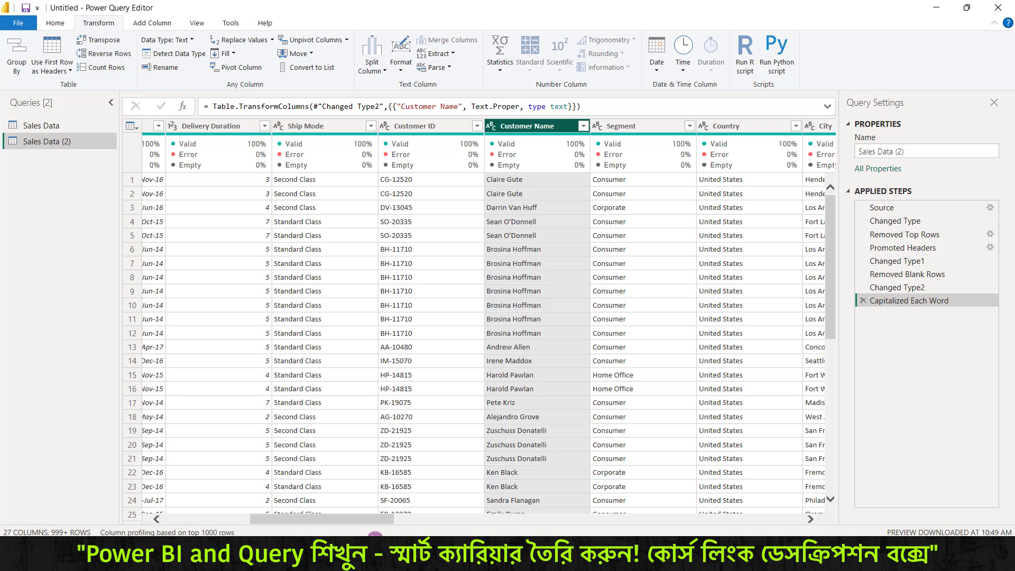
pyautogui.moveTo(370, 525); pyautogui.dragTo(480, 525)
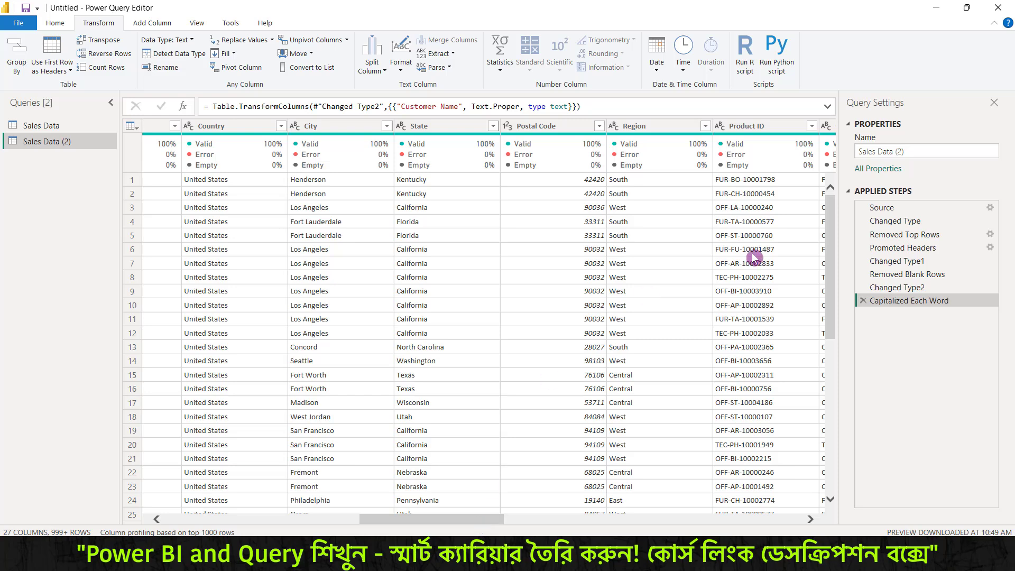